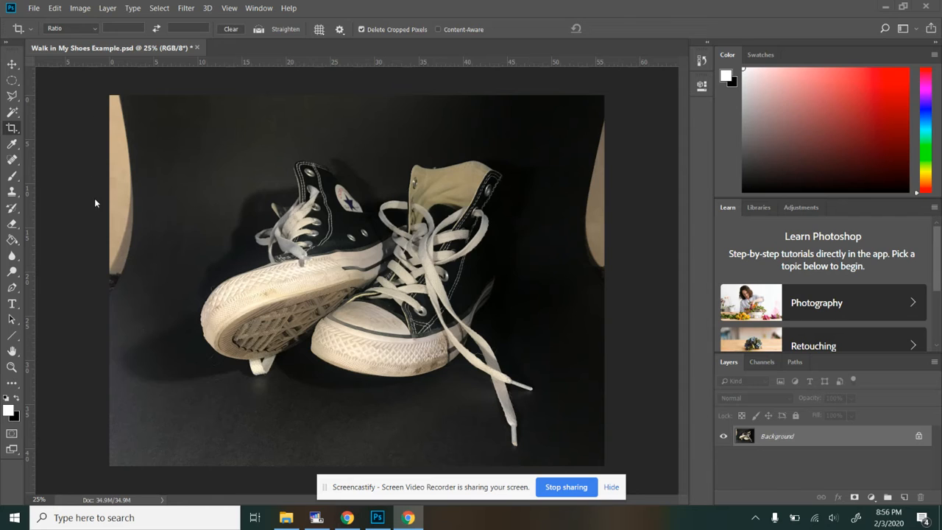
Step: Crop the shoe photo to cut away the light strips along both side edges of the black backdrop
click(11, 128)
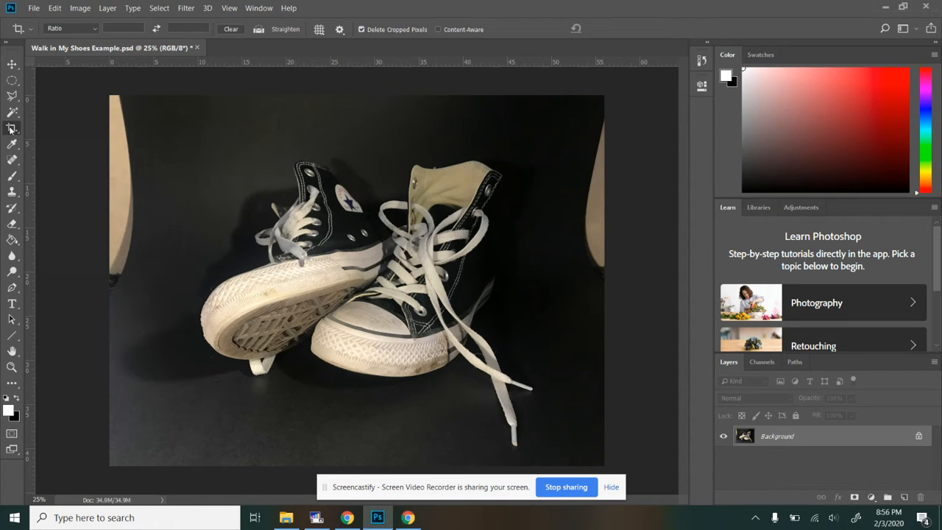
drag(111, 96, 127, 107)
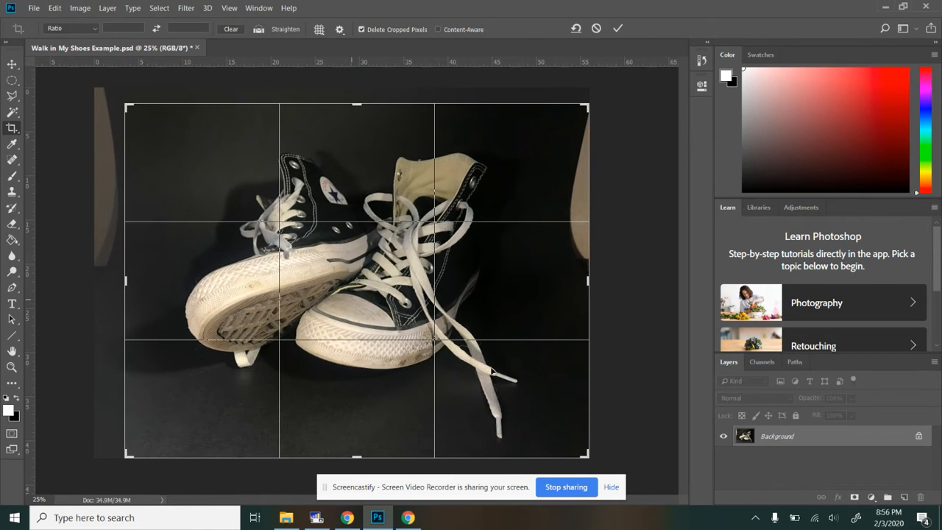
drag(586, 455, 577, 447)
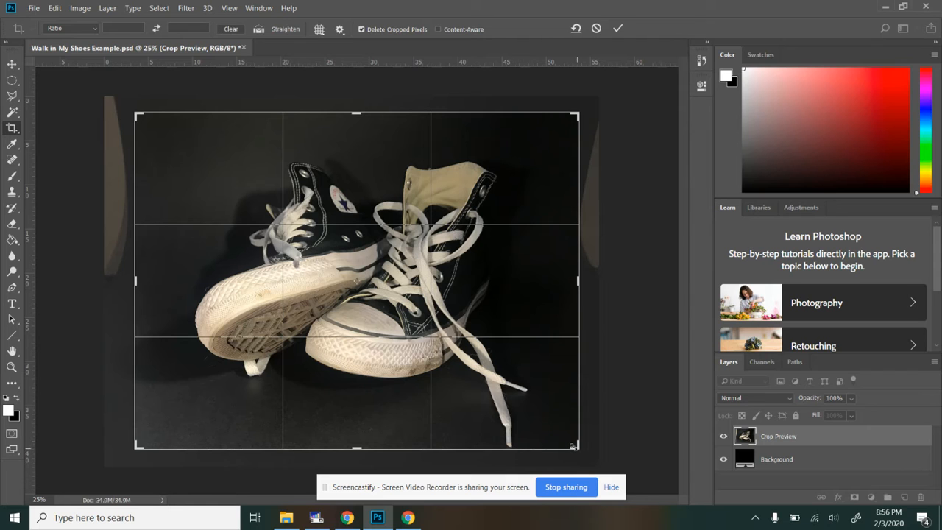
drag(572, 447, 573, 457)
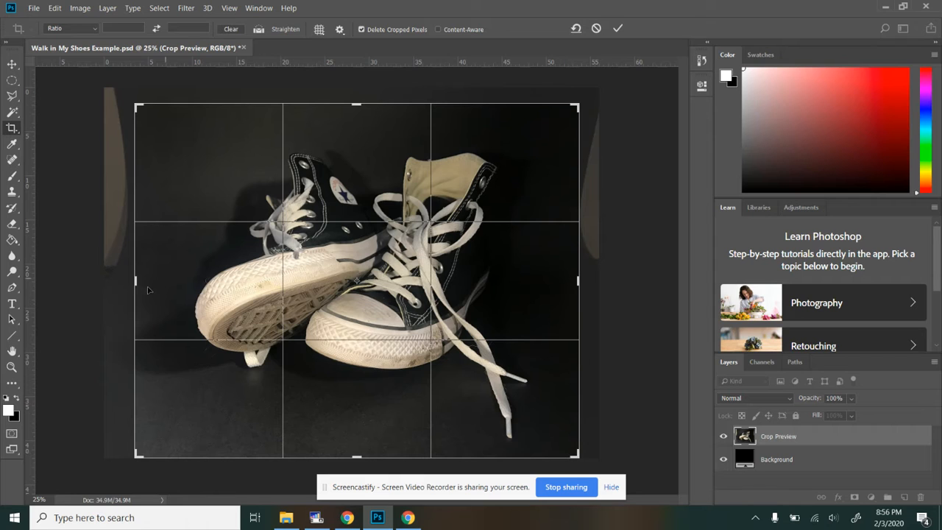
drag(135, 280, 144, 281)
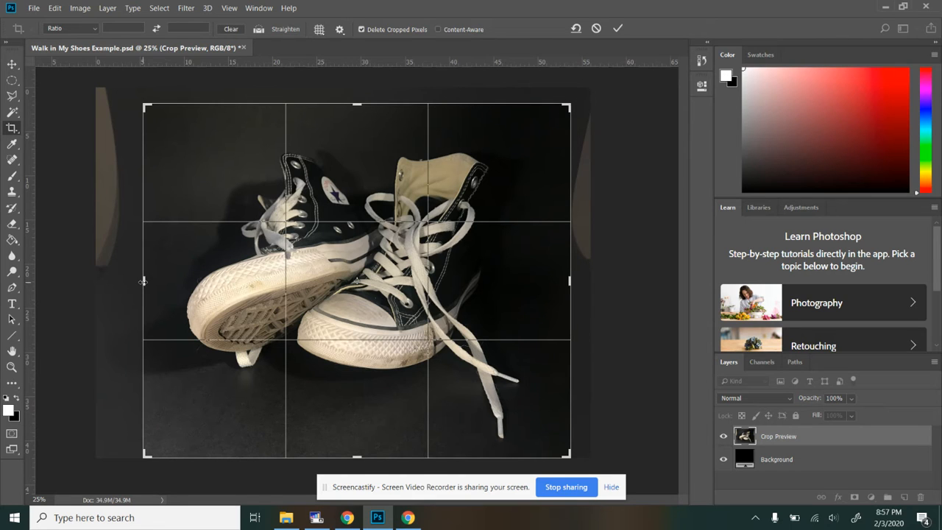
key(Return)
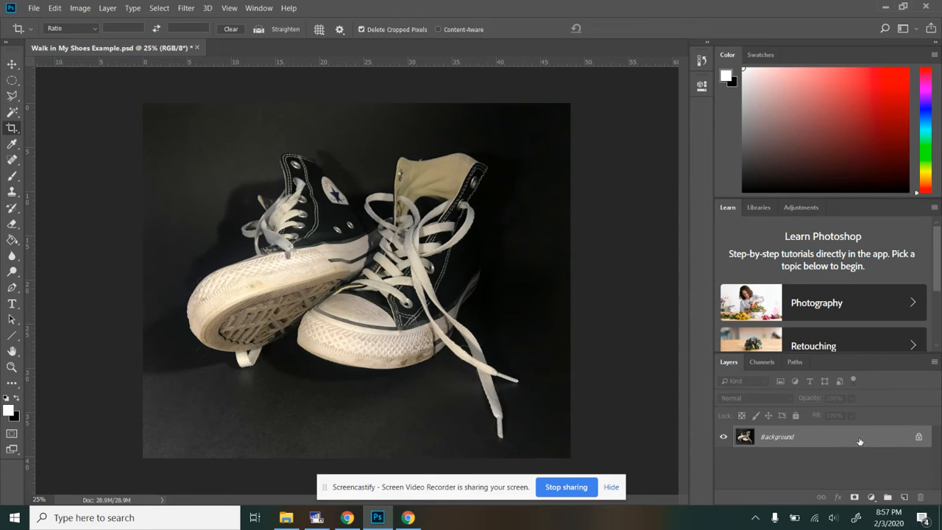
Step: Duplicate the Background layer and toggle the copy's visibility off and on to check it
drag(859, 440, 904, 497)
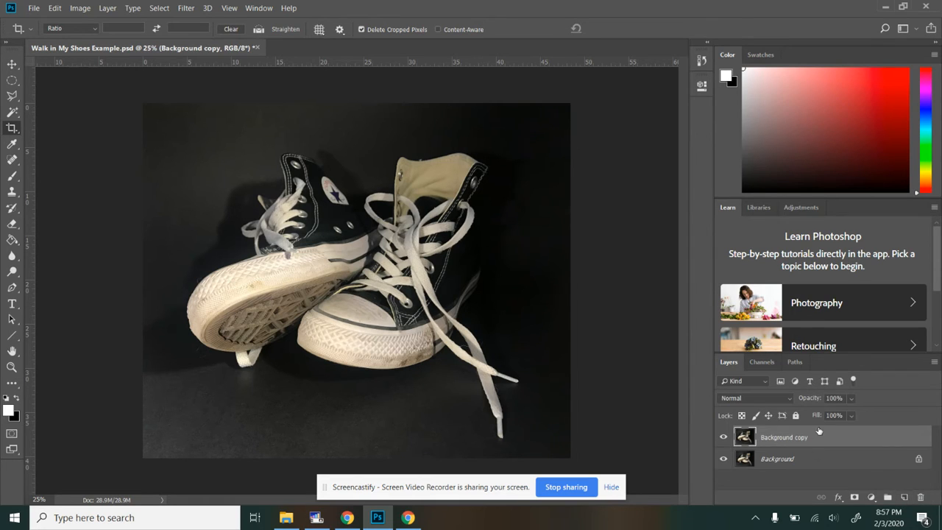
click(725, 438)
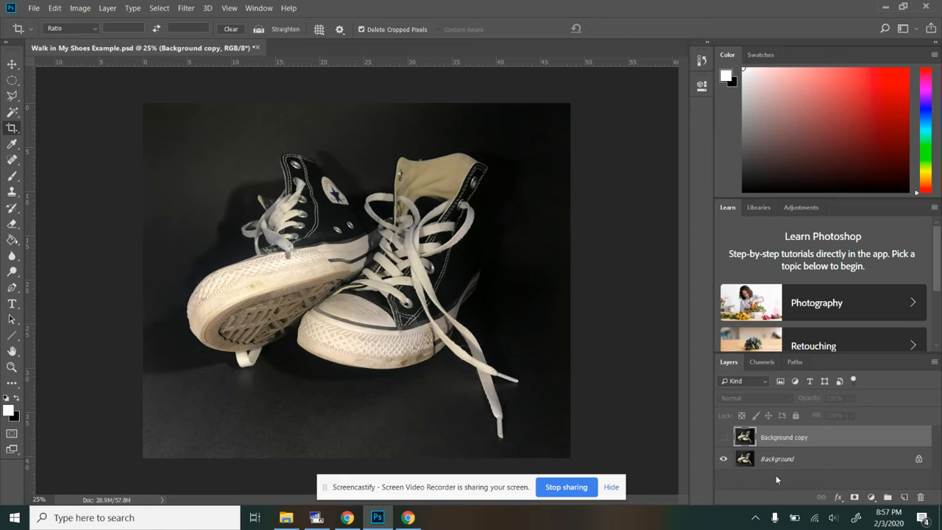
click(722, 438)
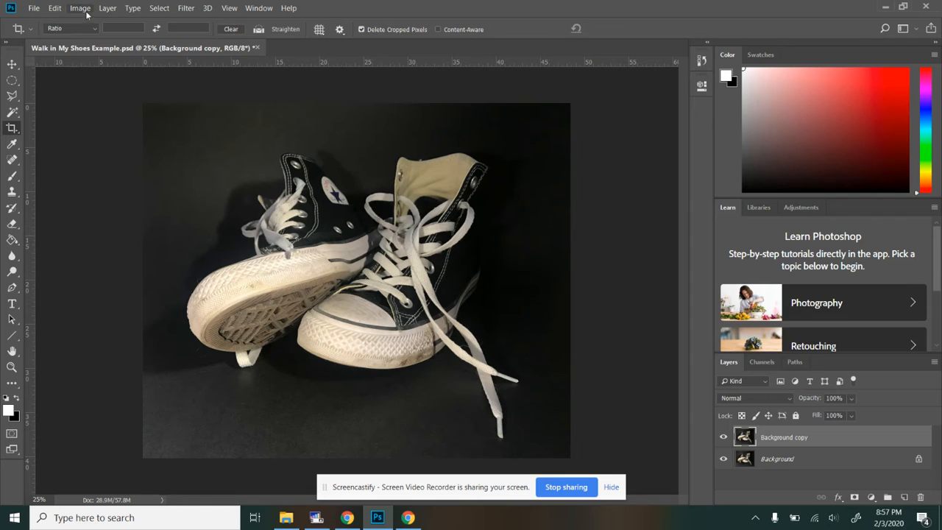
Step: Apply a Levels adjustment to the Background copy with input levels 30, 1.00 and 234, and compare it with the original layer
click(82, 9)
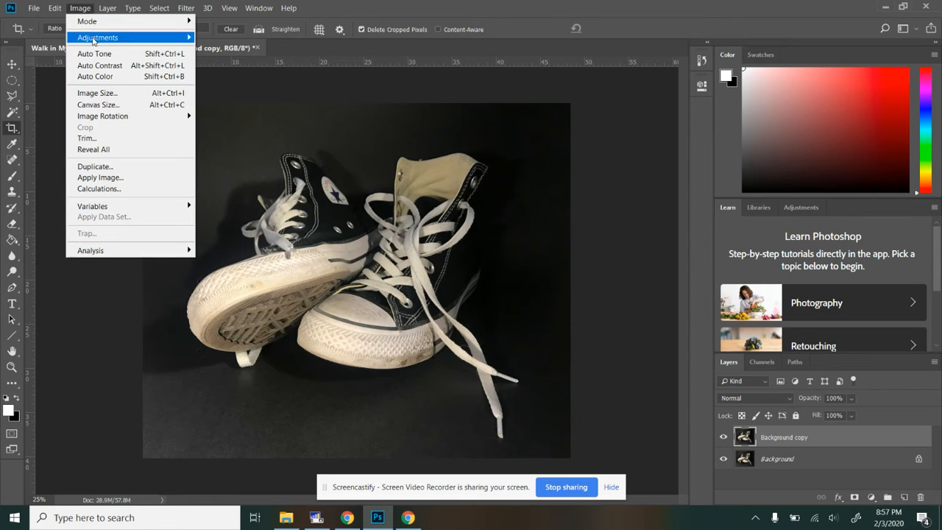
mouse_move(93, 41)
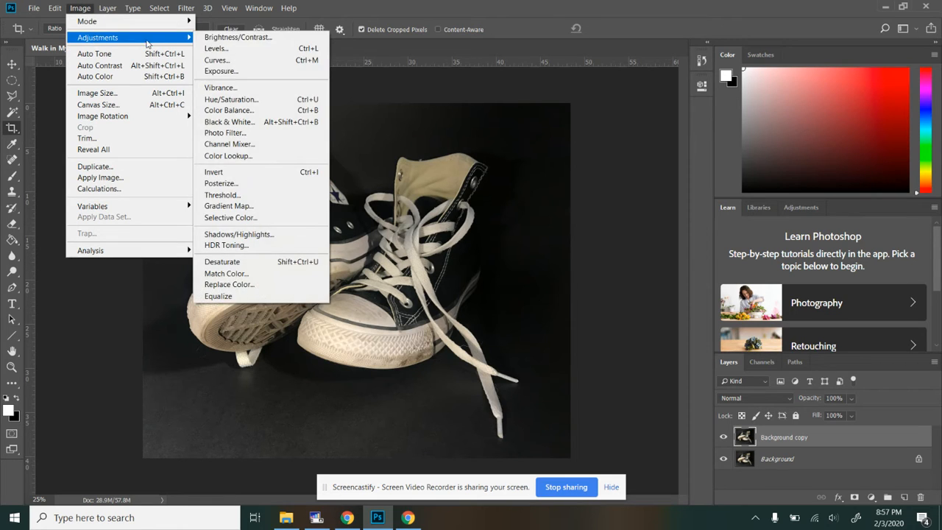
click(228, 49)
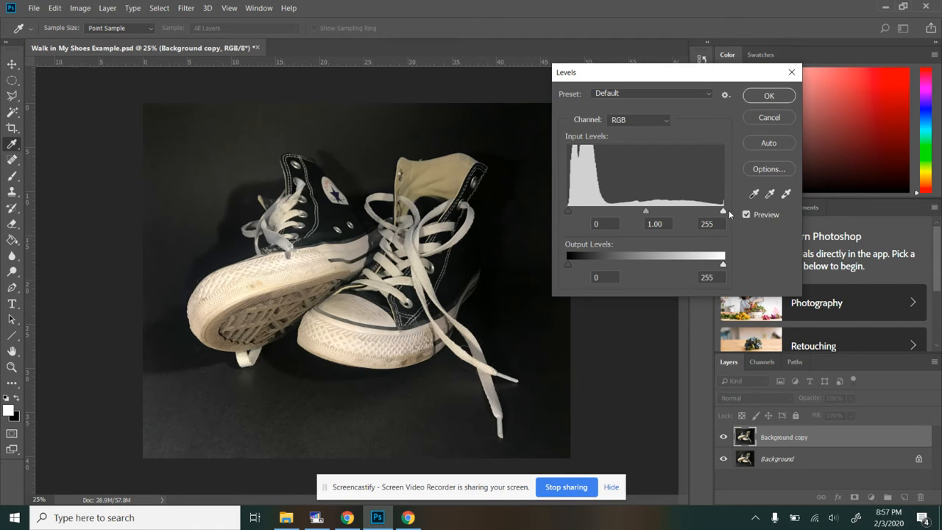
drag(568, 211, 573, 214)
drag(645, 211, 643, 211)
drag(723, 211, 714, 214)
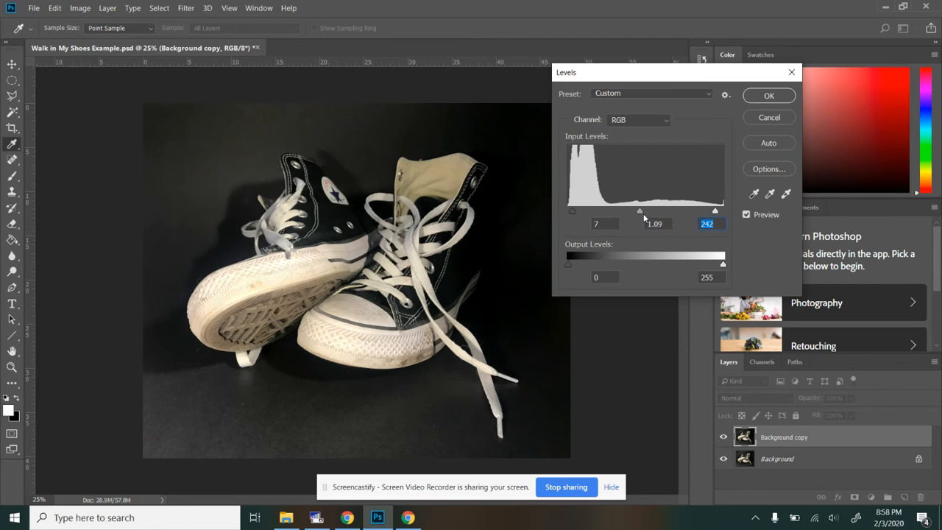
drag(640, 210, 646, 212)
drag(572, 210, 579, 209)
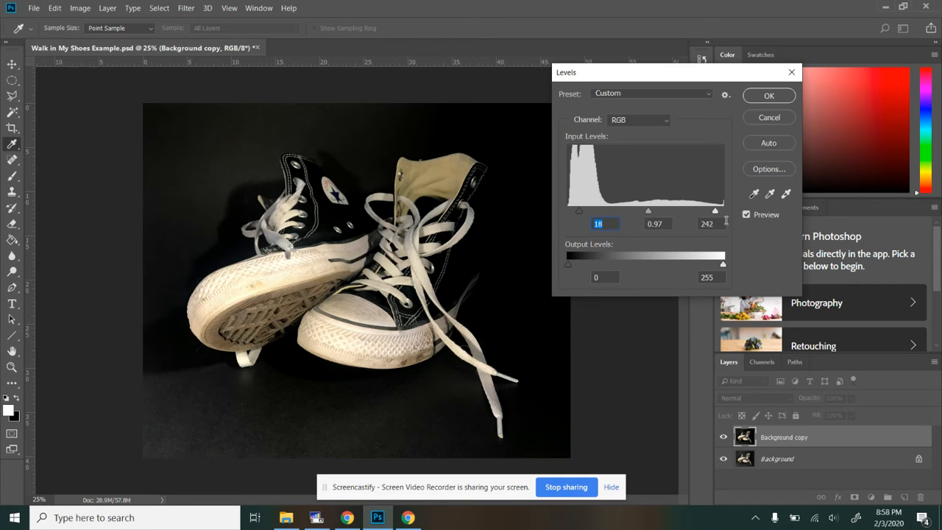
mouse_move(715, 212)
mouse_down()
mouse_move(681, 211)
mouse_move(719, 213)
mouse_move(704, 212)
mouse_up()
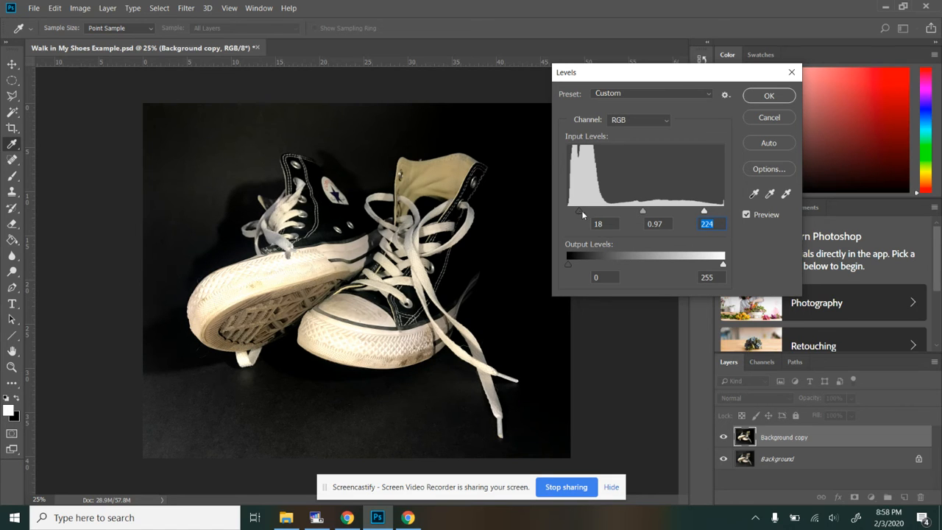
drag(579, 210, 585, 210)
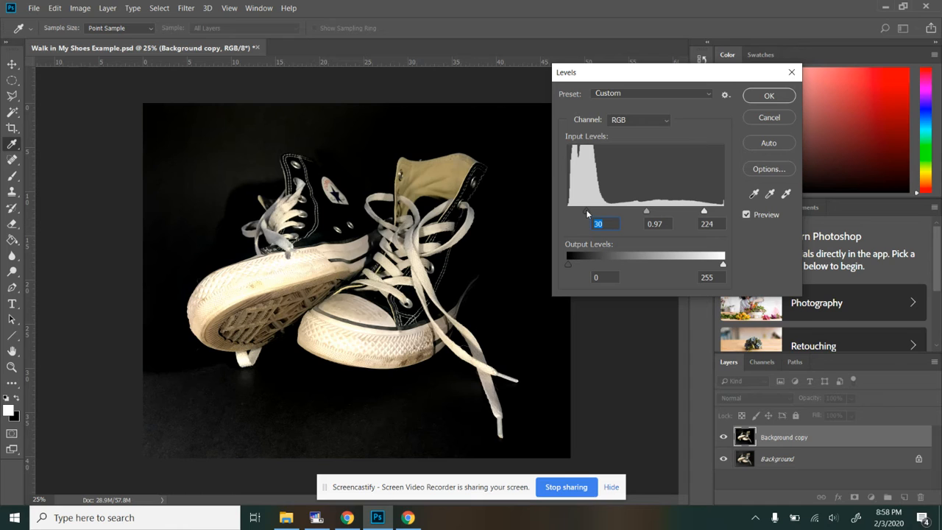
drag(646, 211, 639, 212)
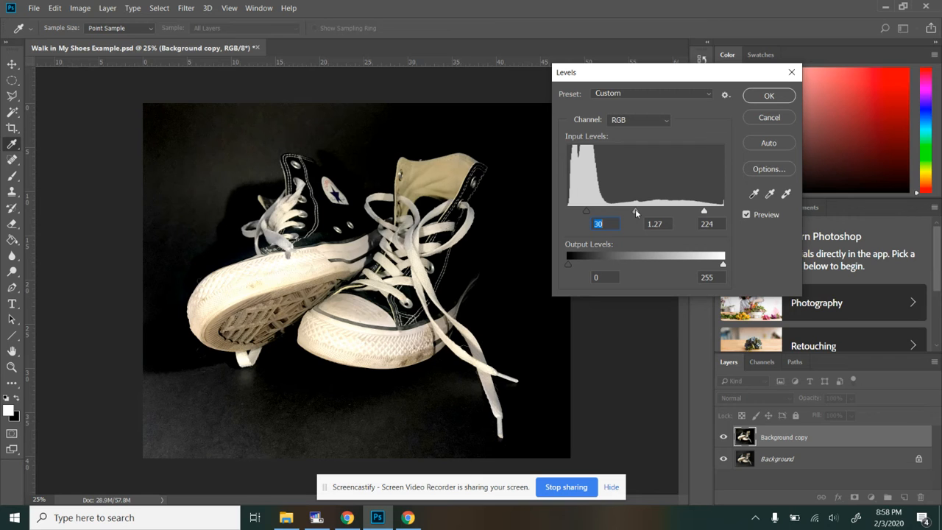
drag(638, 210, 645, 211)
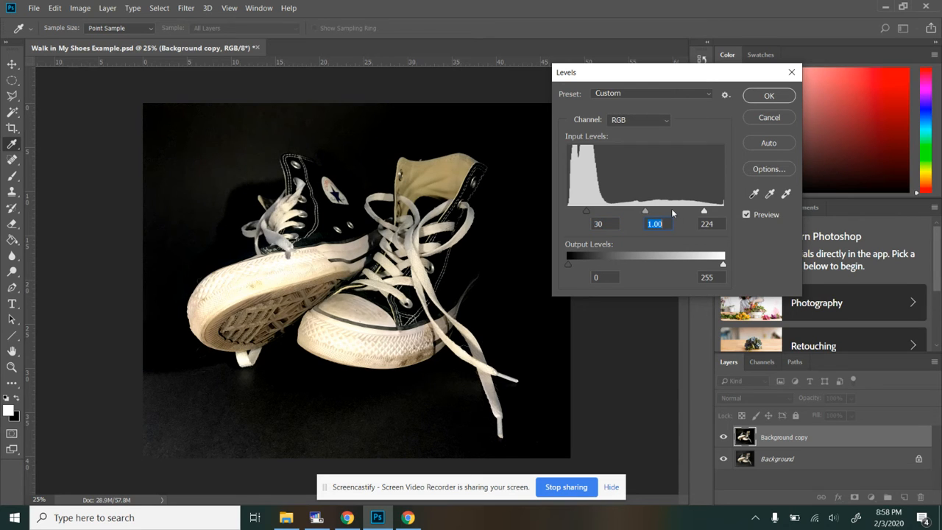
drag(704, 212, 709, 214)
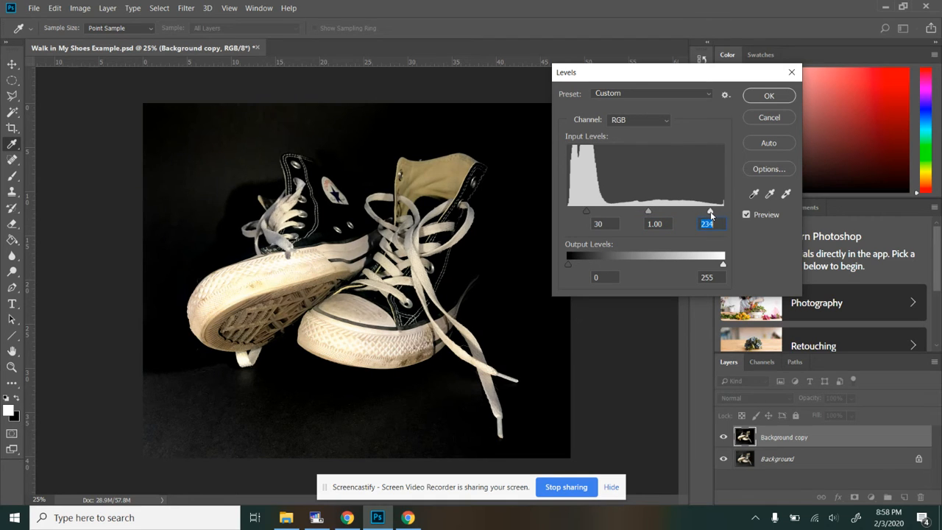
click(772, 96)
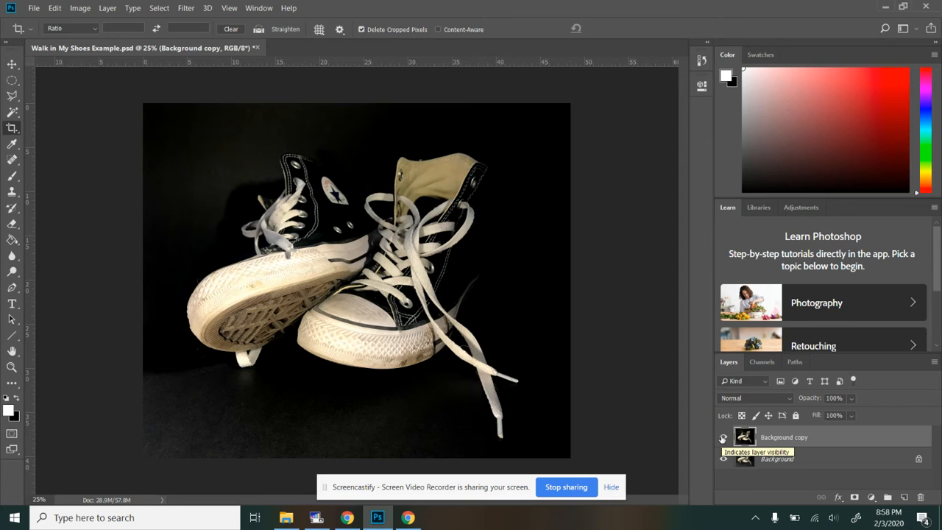
click(722, 437)
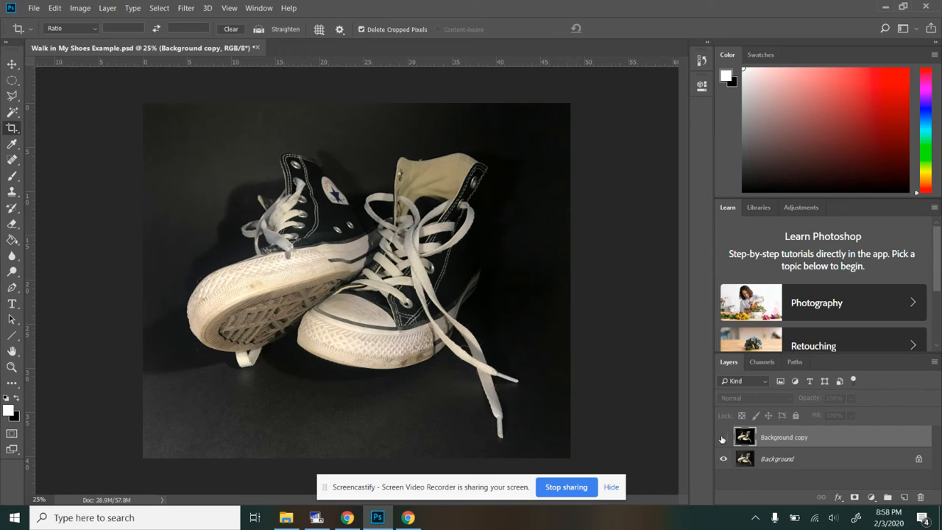
click(723, 438)
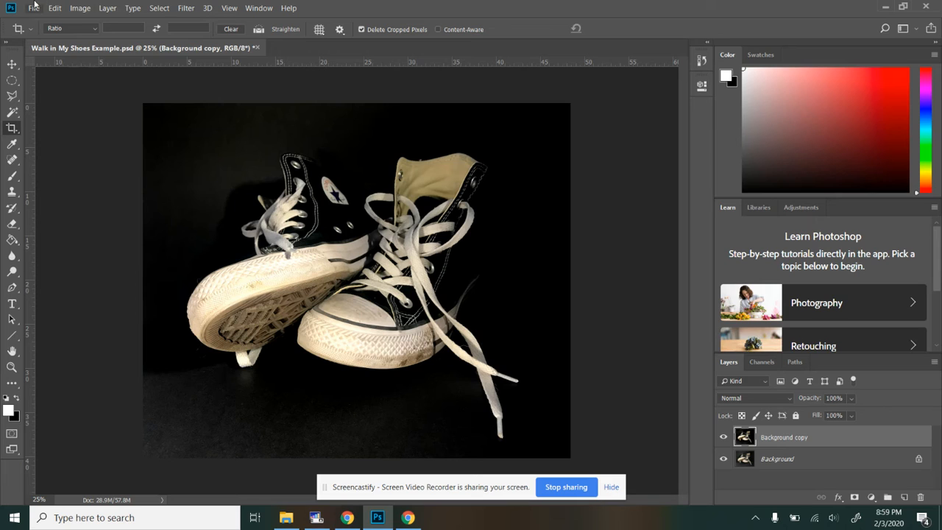
Step: Apply Hue/Saturation to the Background copy with hue +177 and saturation -49, and compare it with the original layer
click(81, 8)
mouse_move(99, 38)
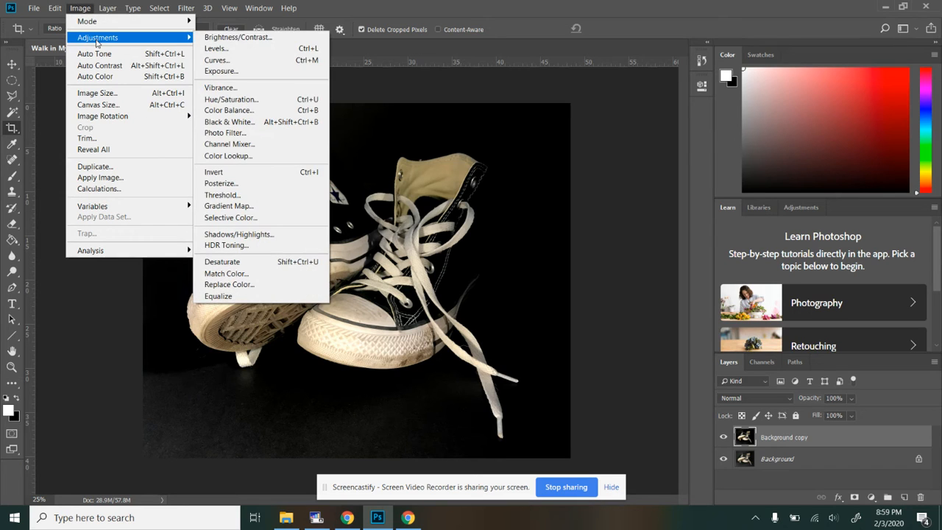
click(237, 102)
drag(684, 160, 744, 158)
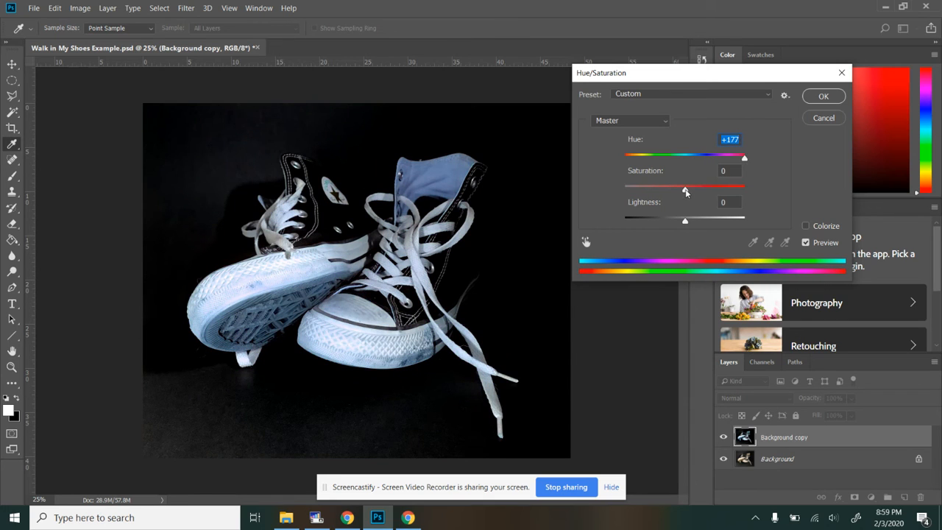
drag(685, 192, 656, 190)
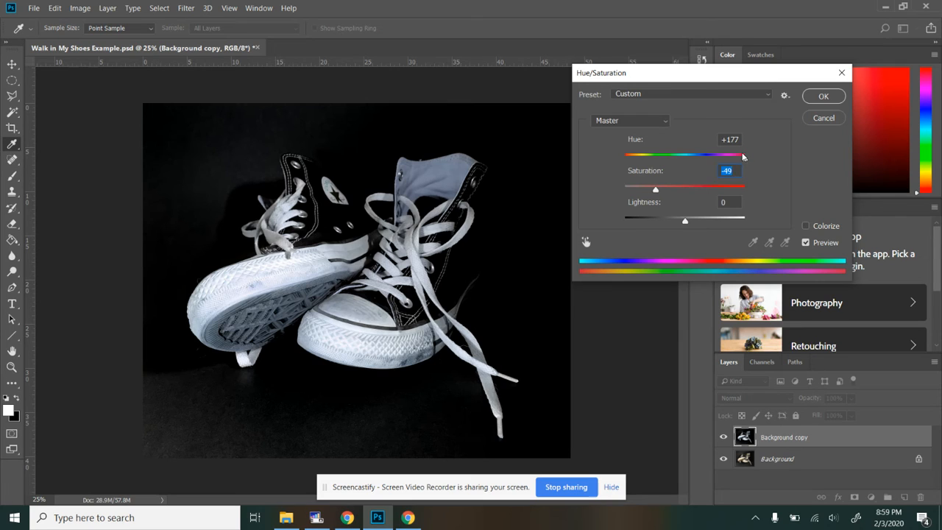
click(821, 96)
key(c)
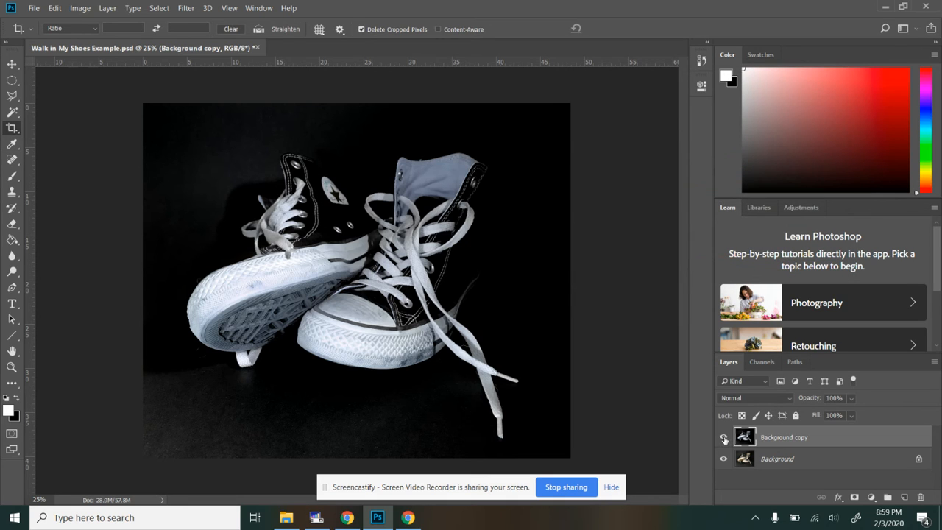
click(723, 438)
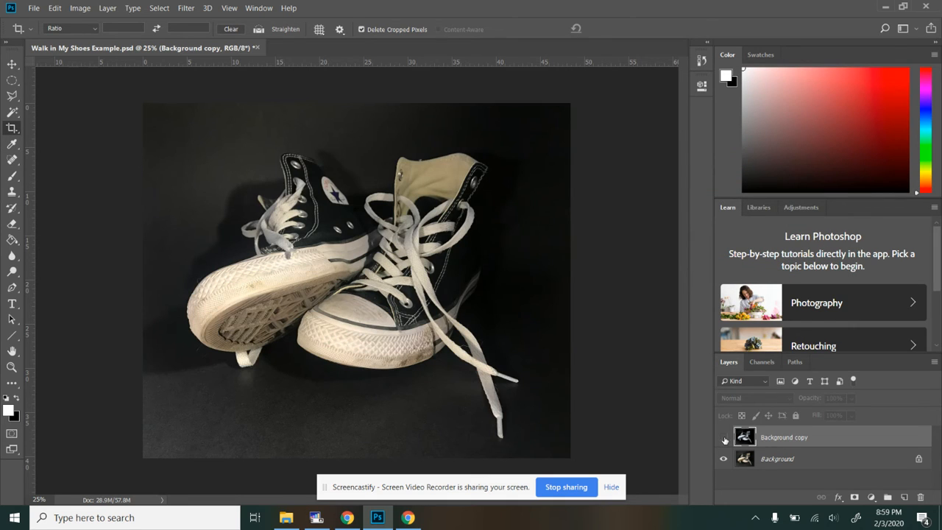
click(723, 438)
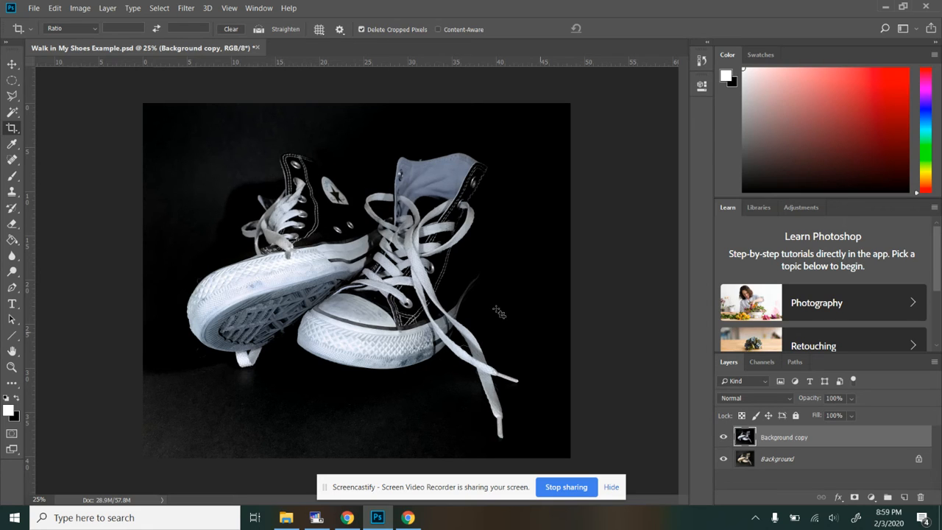
Step: Draw a wide text box across the upper part of both shoes and set its font to Century Gothic
click(12, 306)
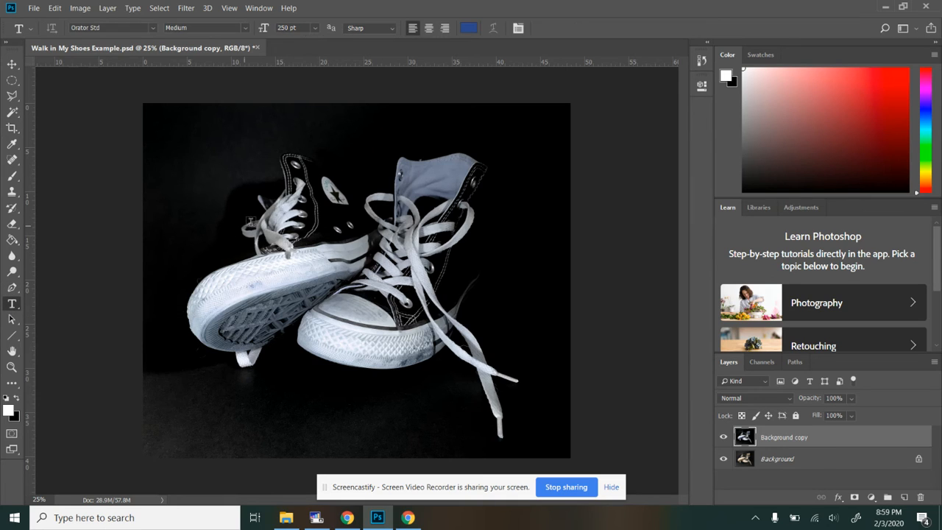
drag(179, 176, 525, 271)
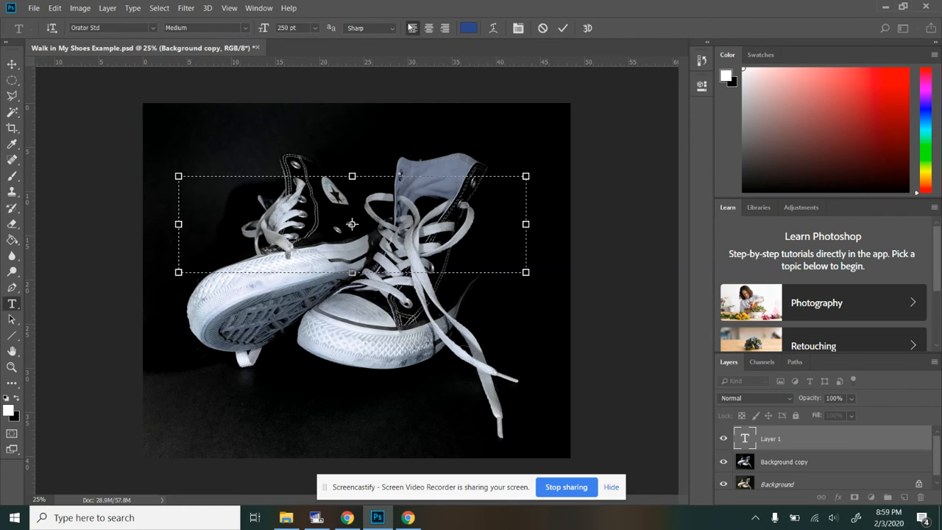
click(154, 29)
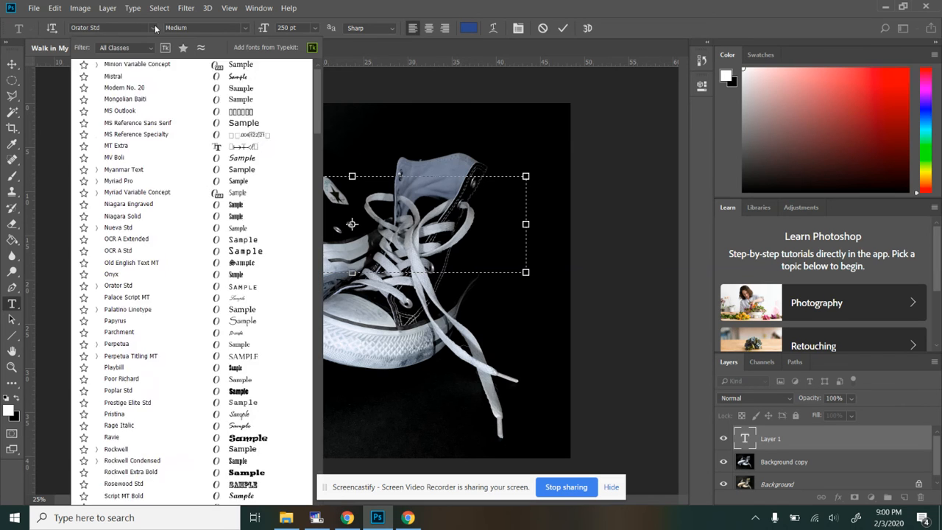
scroll(240, 150, down, 3)
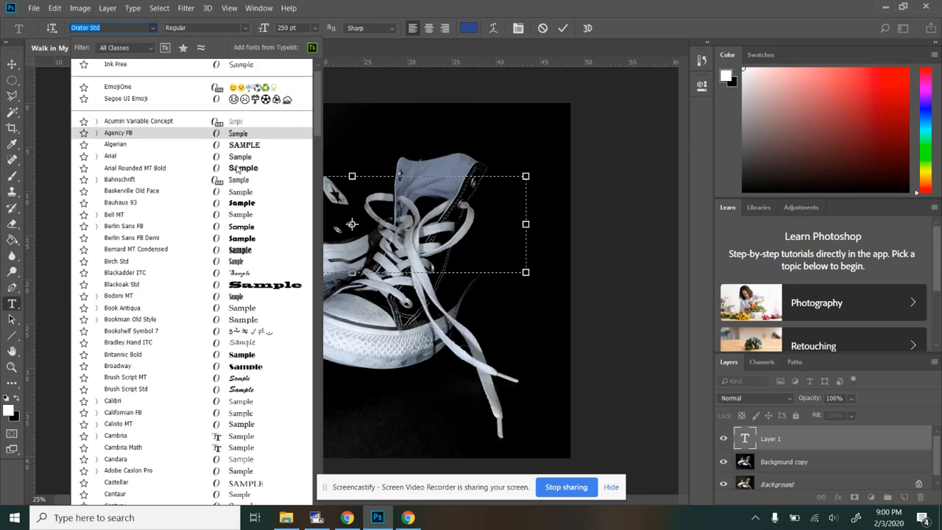
scroll(234, 193, down, 1)
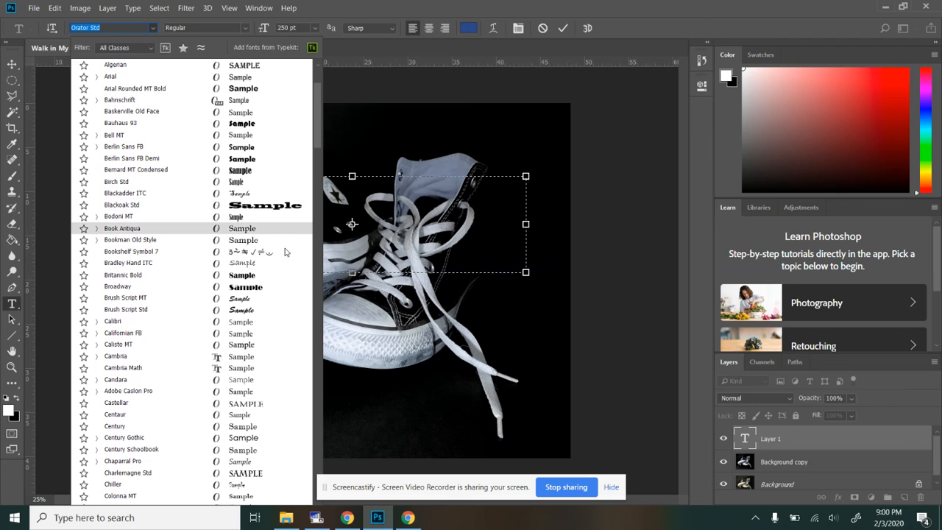
scroll(287, 283, down, 4)
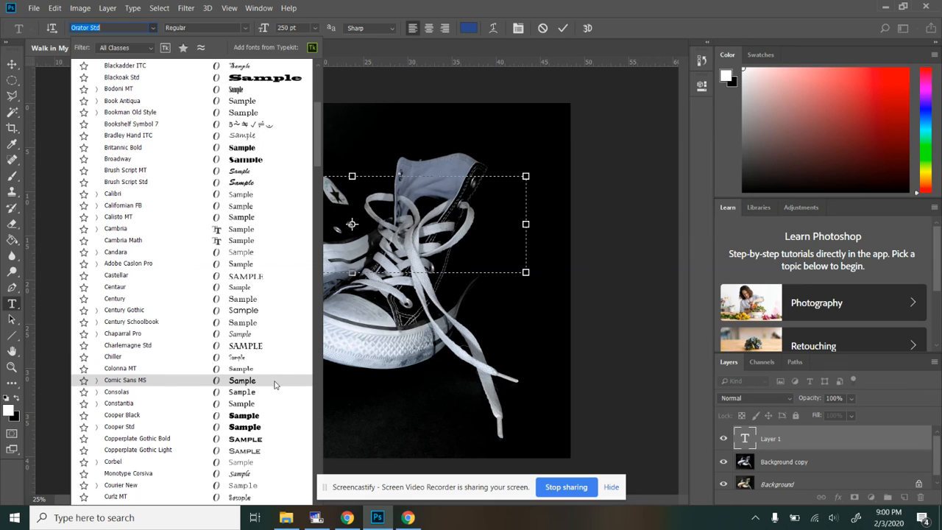
scroll(270, 384, down, 1)
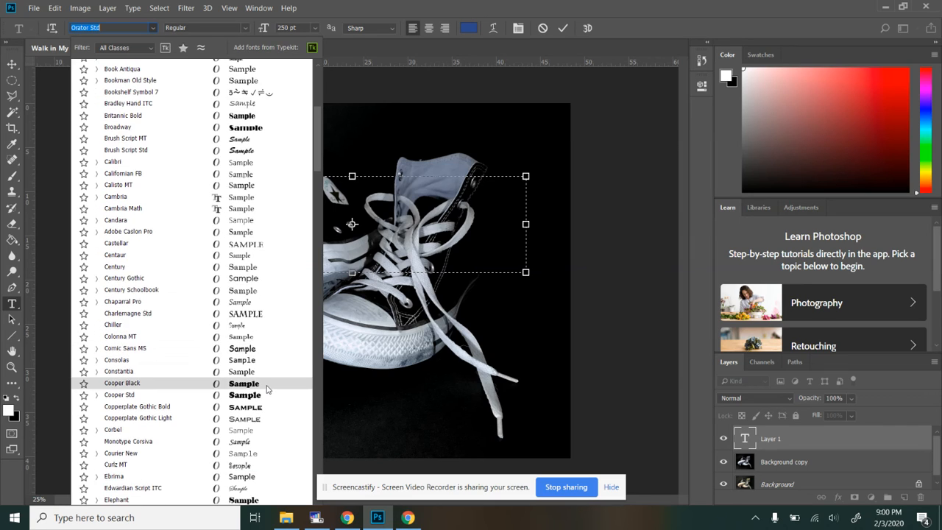
scroll(267, 389, down, 2)
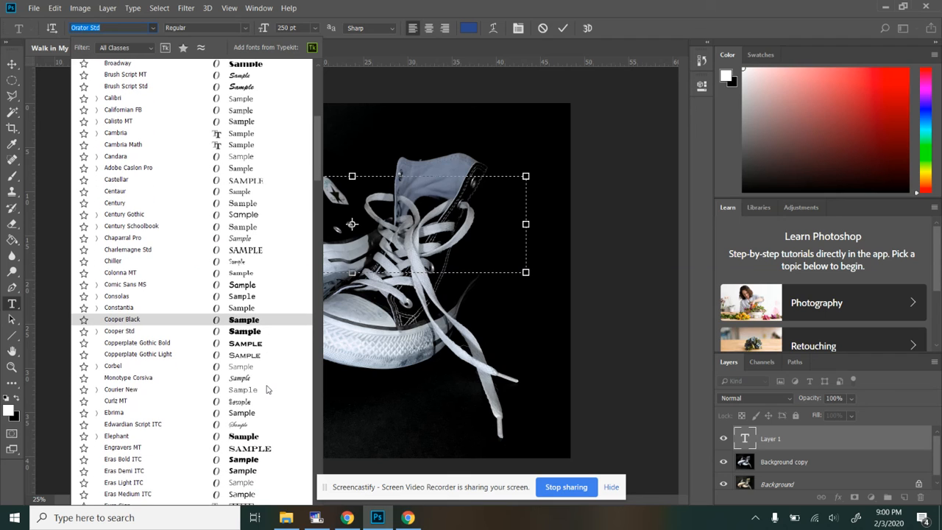
scroll(267, 392, down, 4)
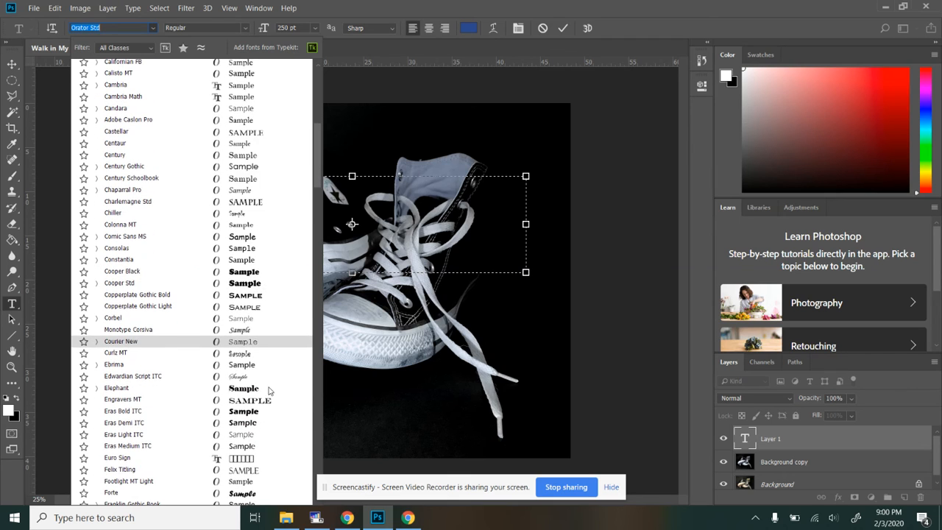
scroll(268, 382, down, 5)
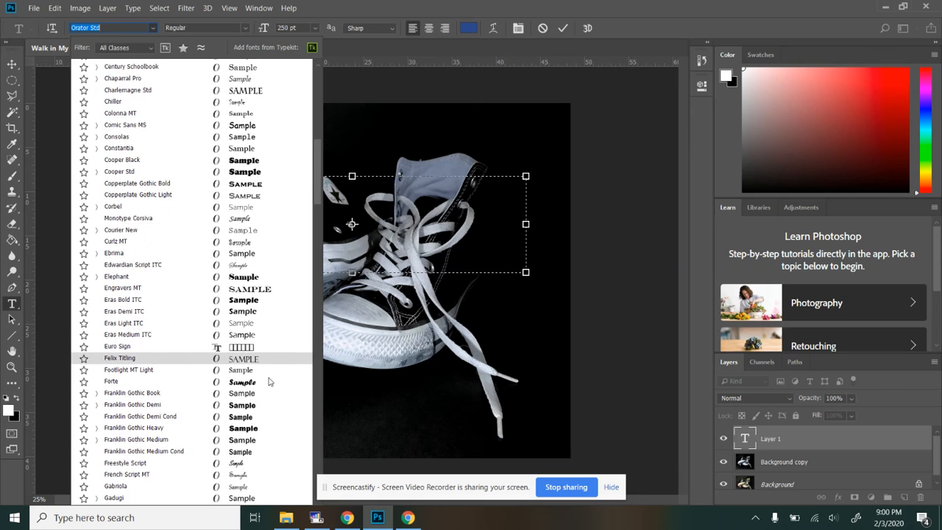
scroll(268, 381, down, 3)
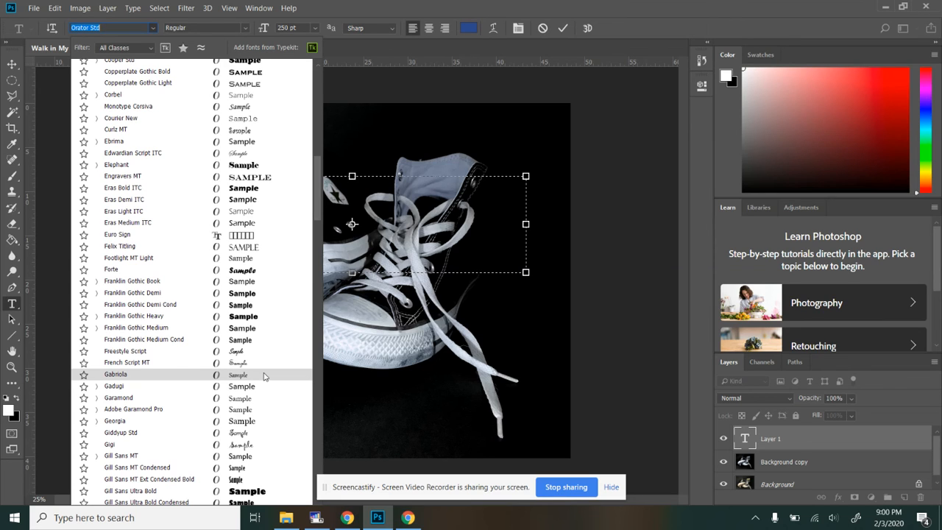
scroll(265, 376, down, 5)
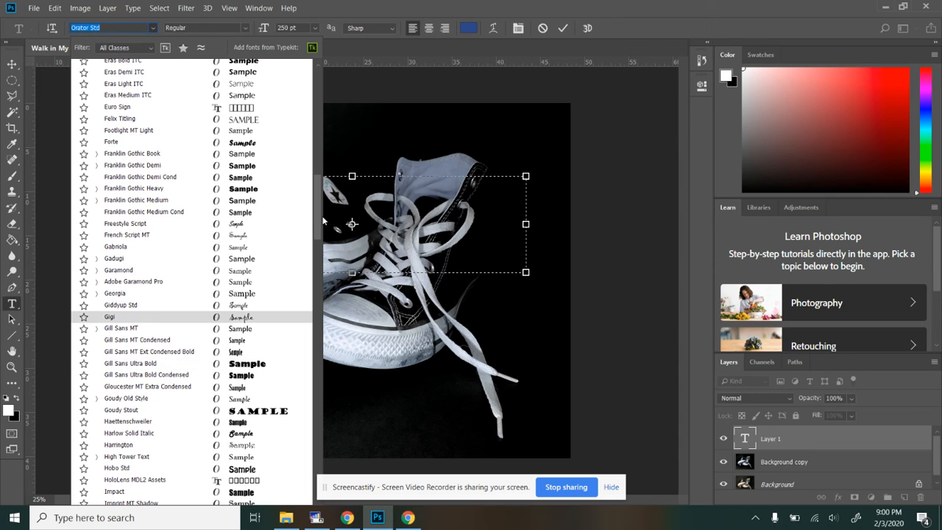
drag(315, 207, 313, 94)
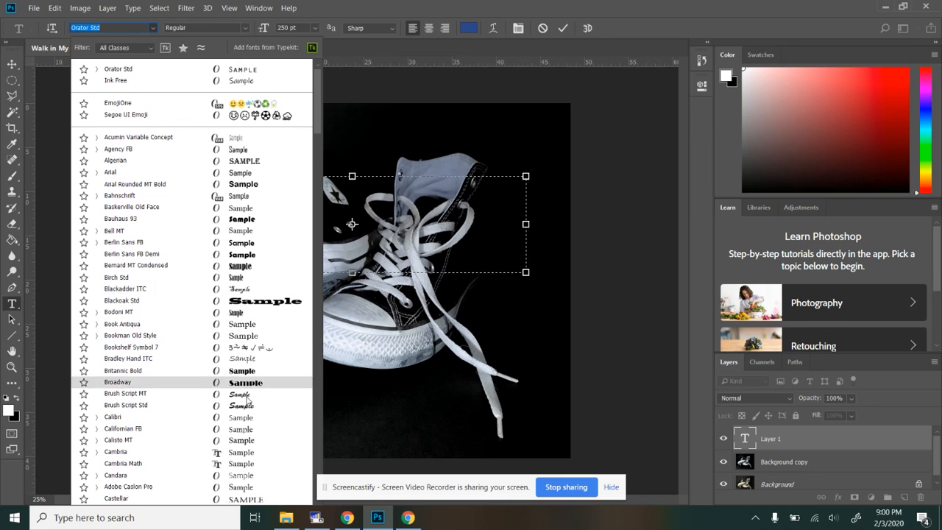
scroll(247, 403, down, 1)
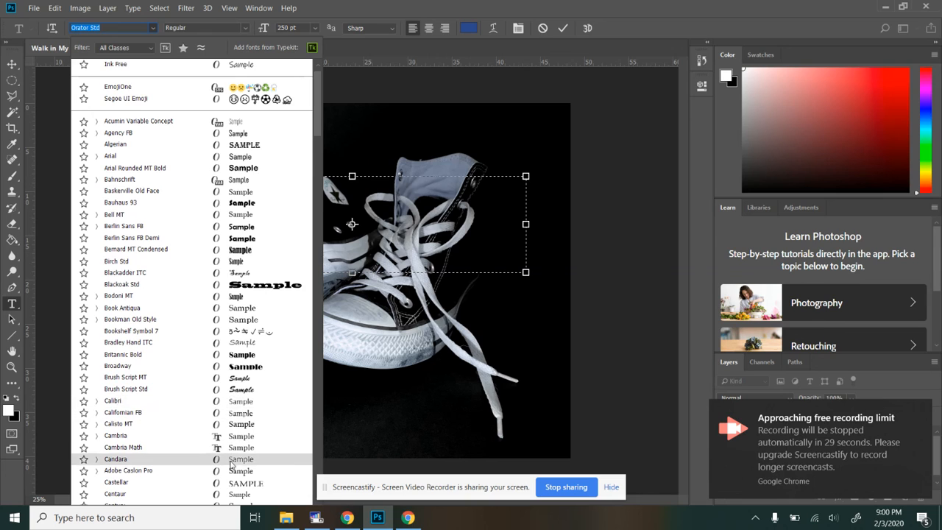
scroll(247, 463, down, 2)
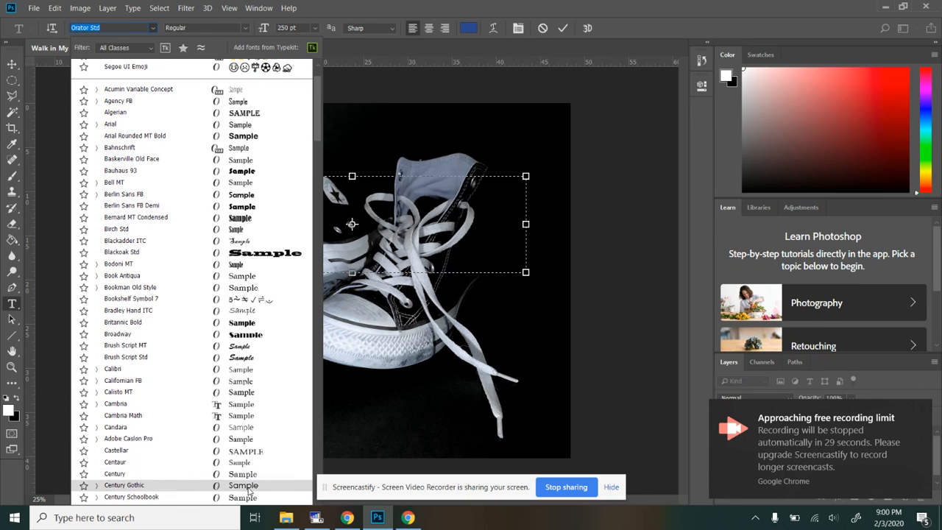
click(230, 484)
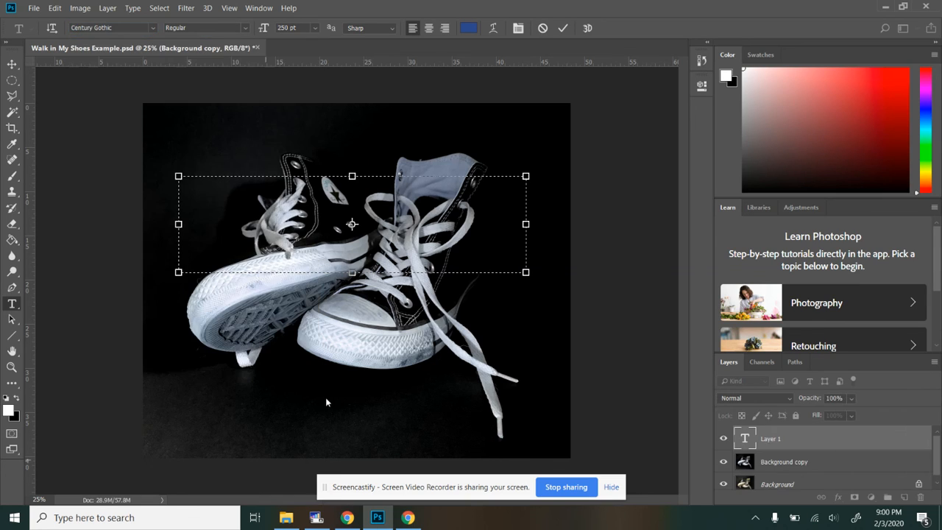
Step: Set the font size to 400 pt, enter ARTIST in the text box over the shoes and commit the text
click(301, 27)
text(40Art)
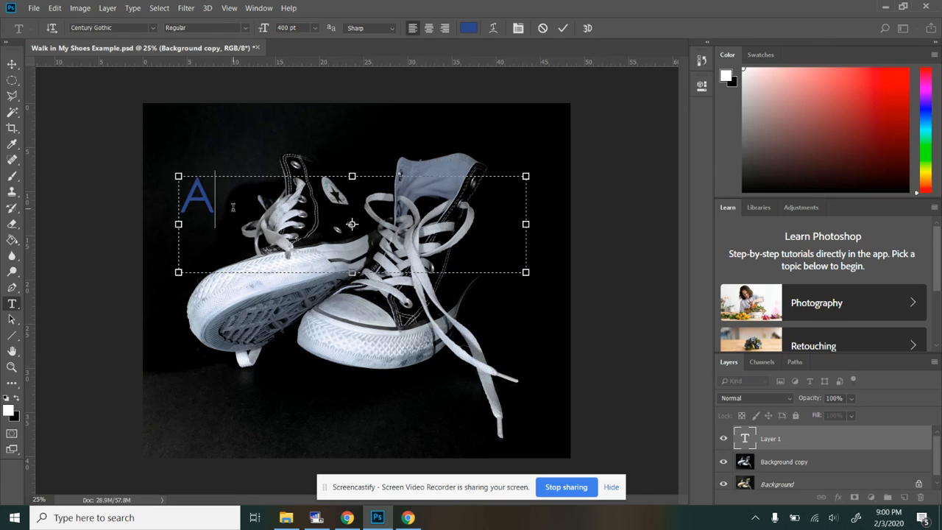
key(BackSpace)
key(BackSpace)
text(RITS)
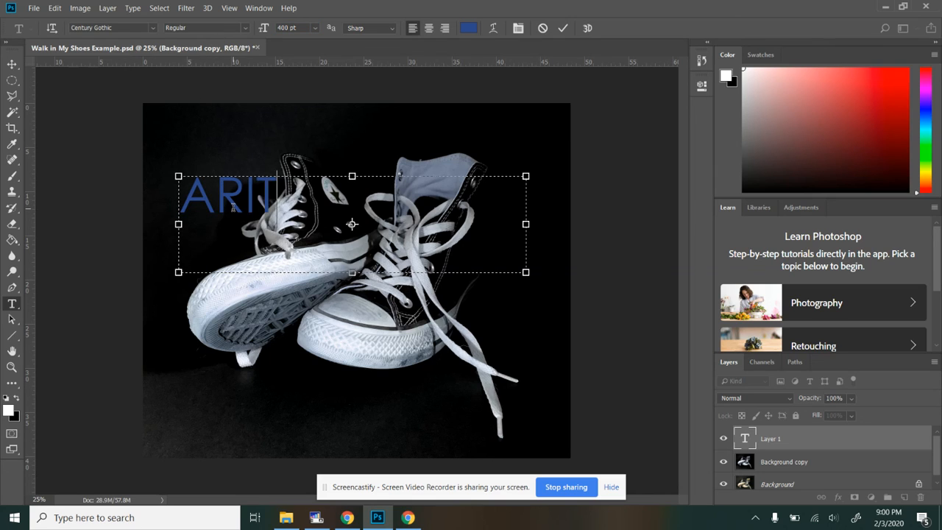
key(BackSpace)
key(BackSpace)
key(BackSpace)
text(TIST)
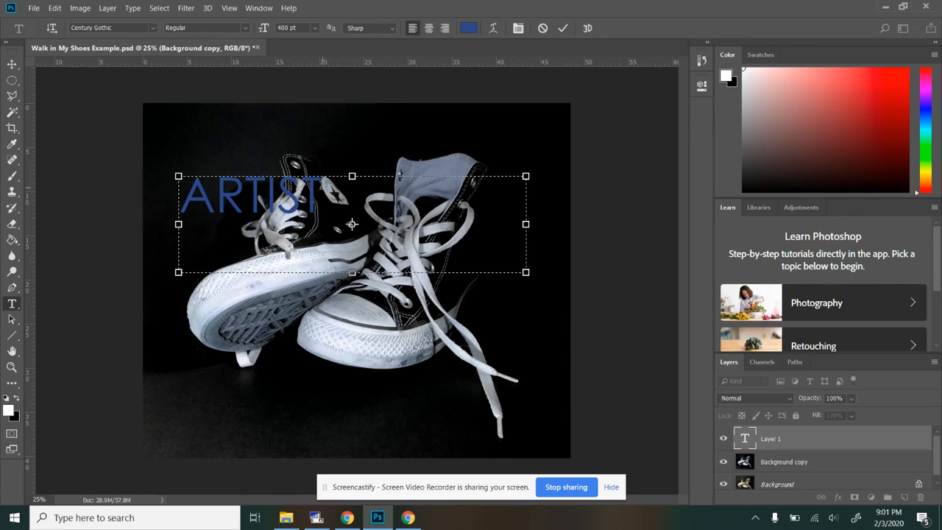
drag(322, 195, 168, 192)
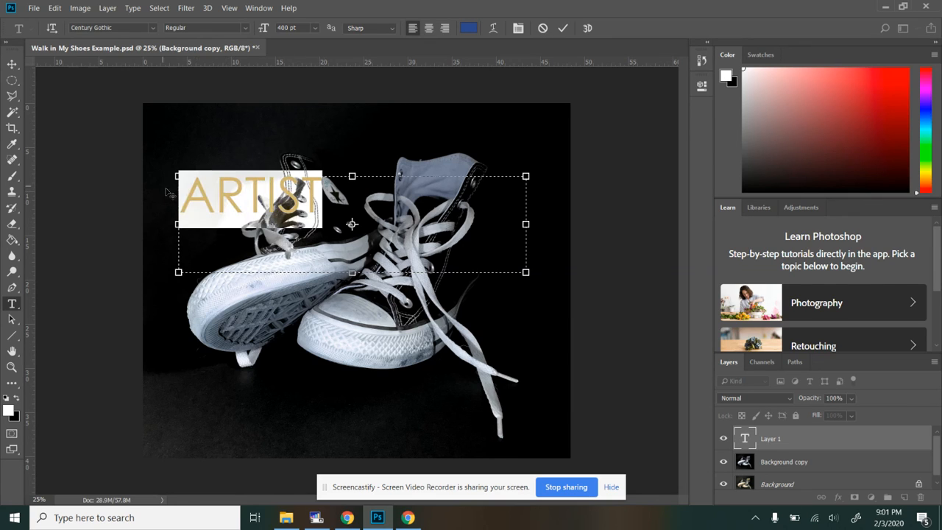
click(620, 208)
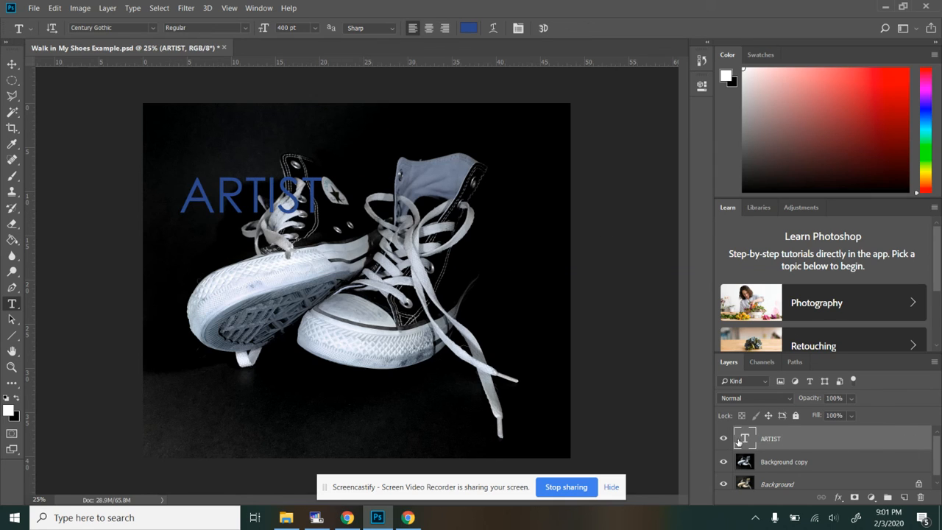